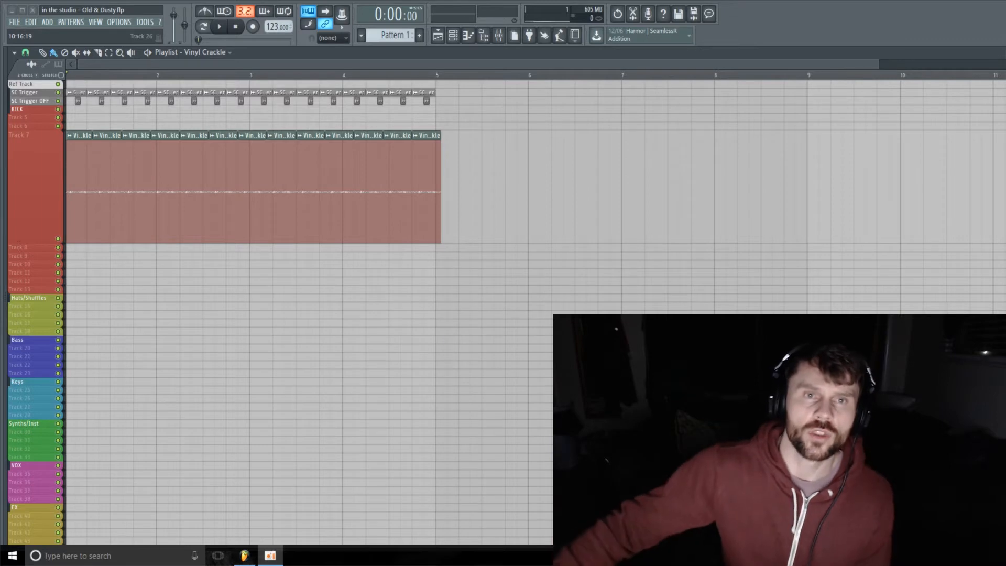
Step: Show the channel rack with the mixer closed and audition the vinyl crackle loop in the playlist
click(499, 35)
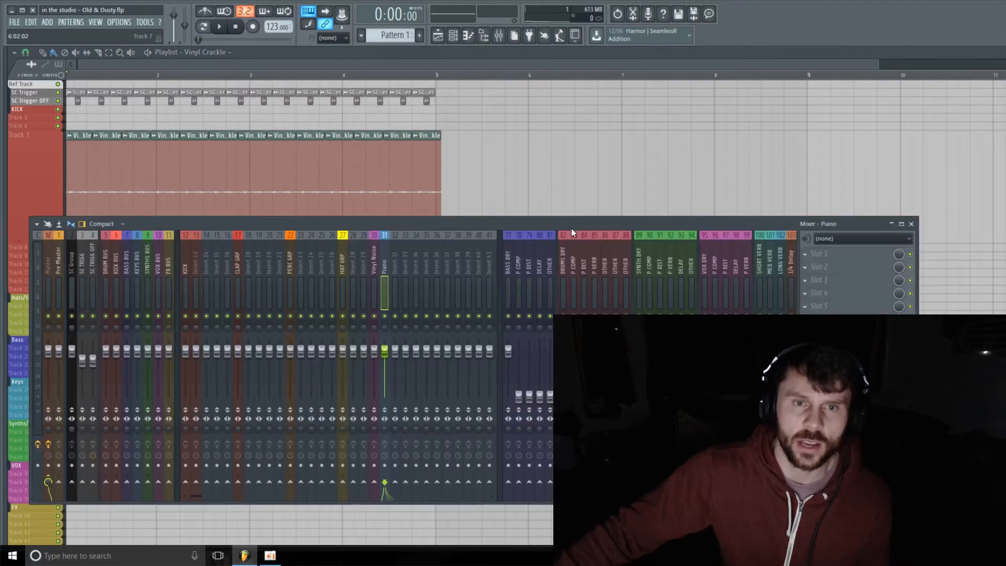
click(455, 35)
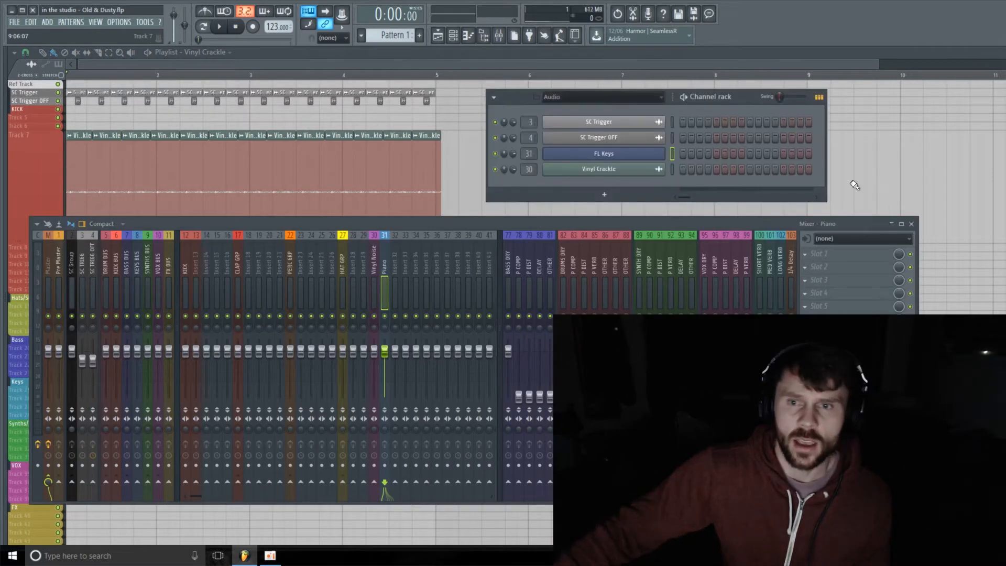
click(912, 224)
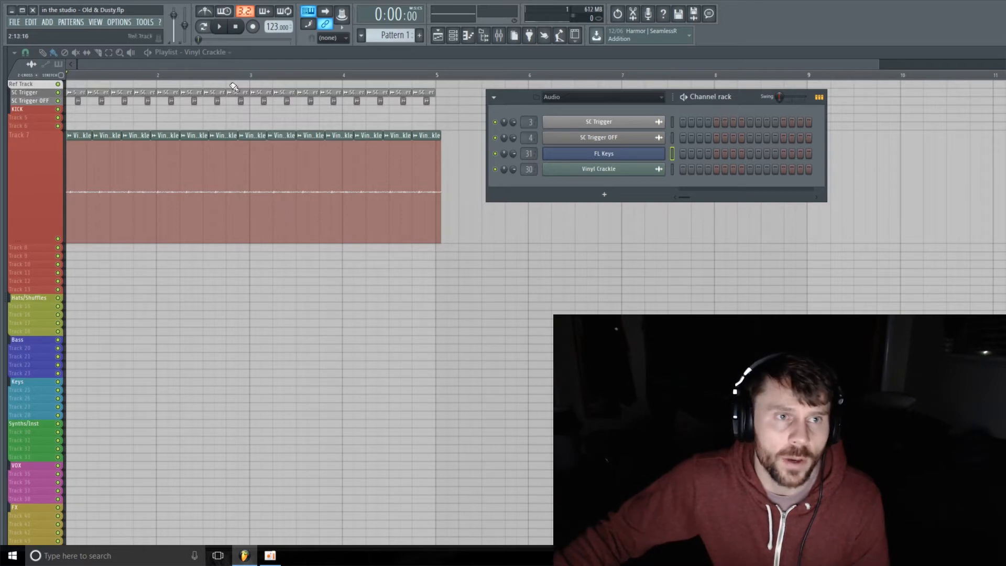
click(227, 27)
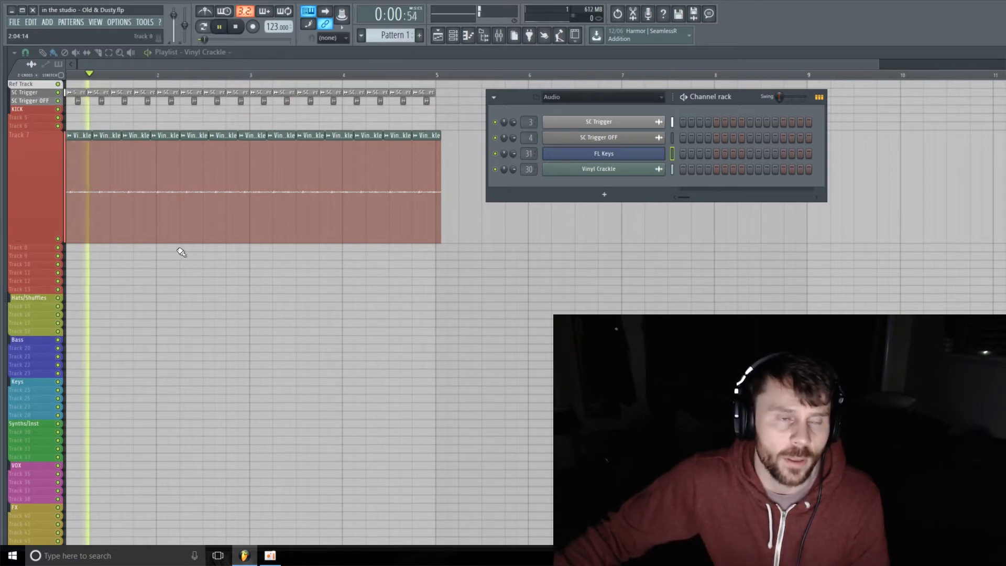
click(237, 31)
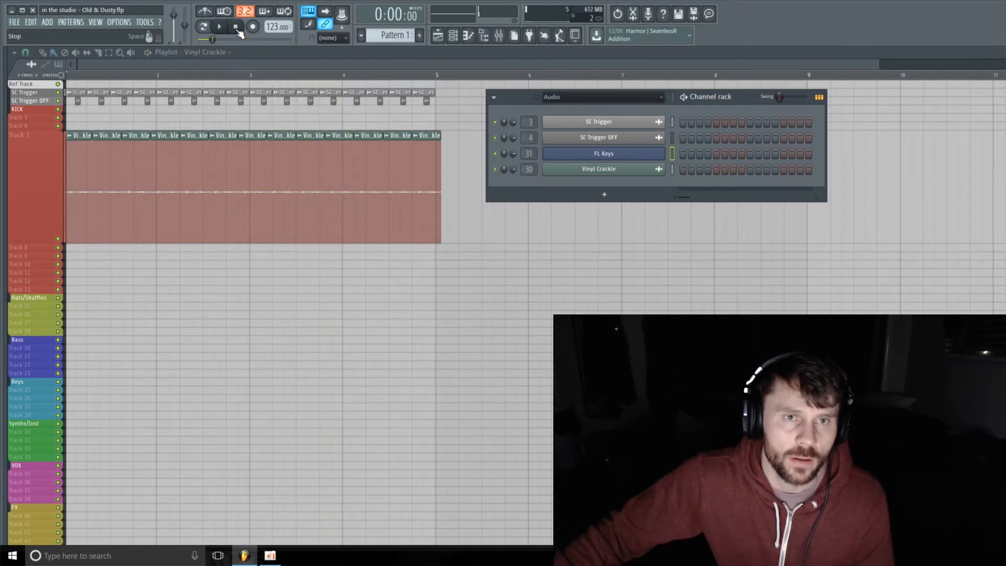
Step: Sidechain the Piano mixer track to the Vinyl Noise track in the mixer
click(499, 35)
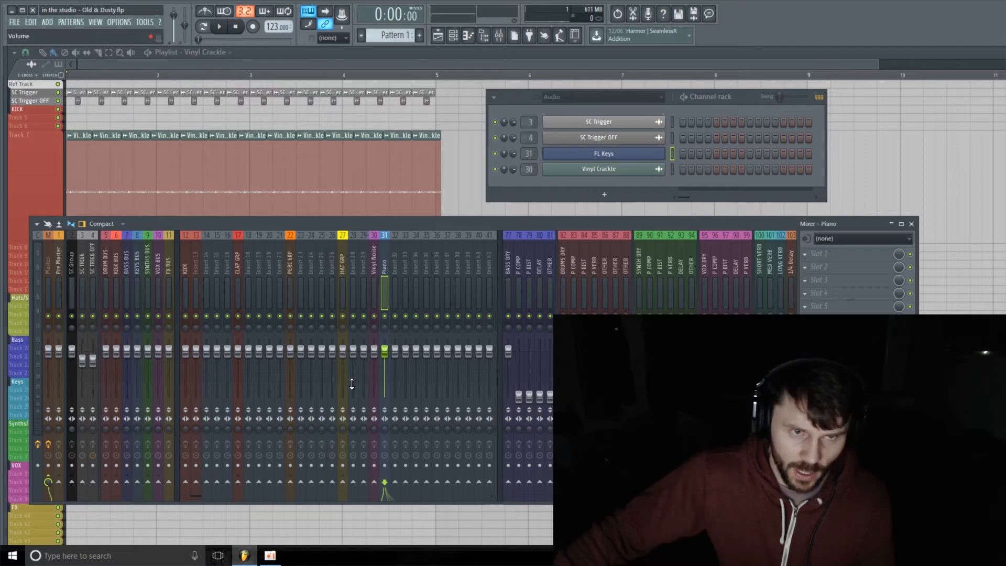
right_click(374, 482)
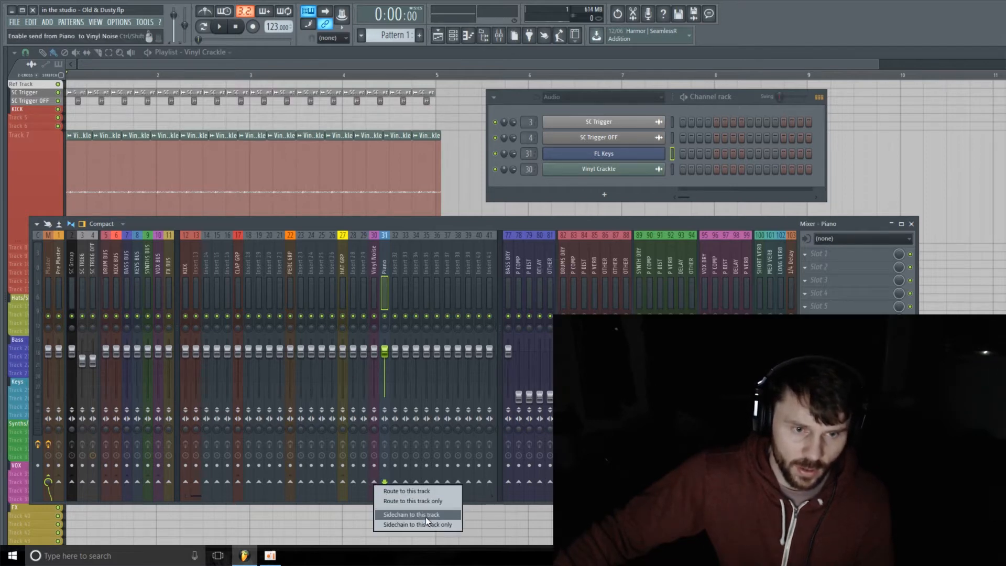
click(411, 515)
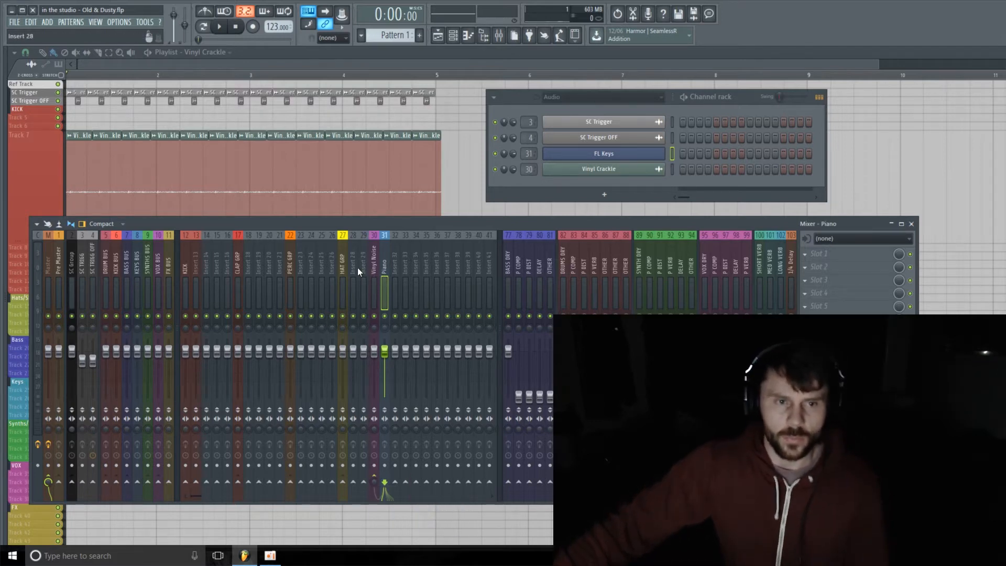
Step: Load the Gate plugin into the first effect slot of the Vinyl Noise track and move its window aside
click(372, 266)
click(809, 256)
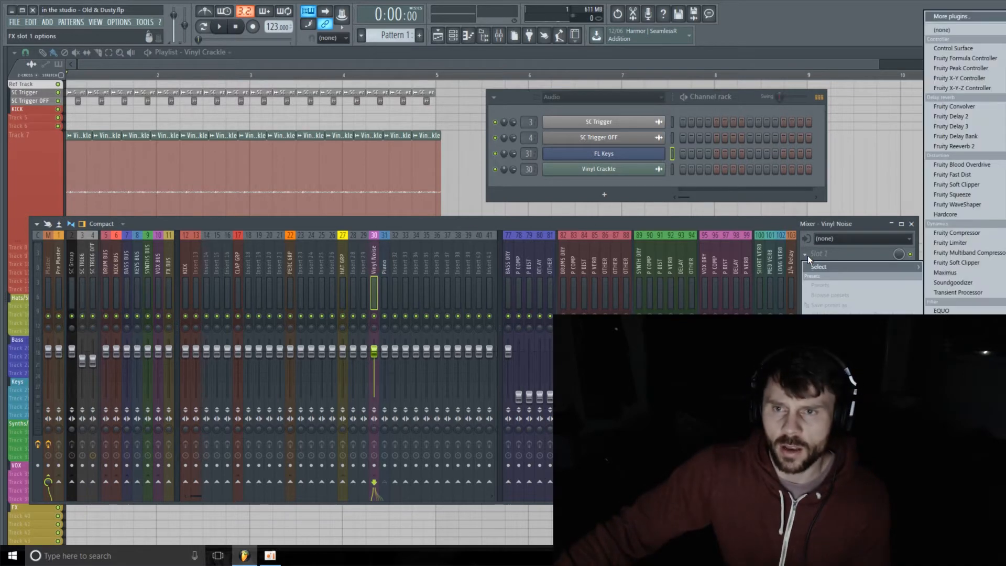
click(935, 180)
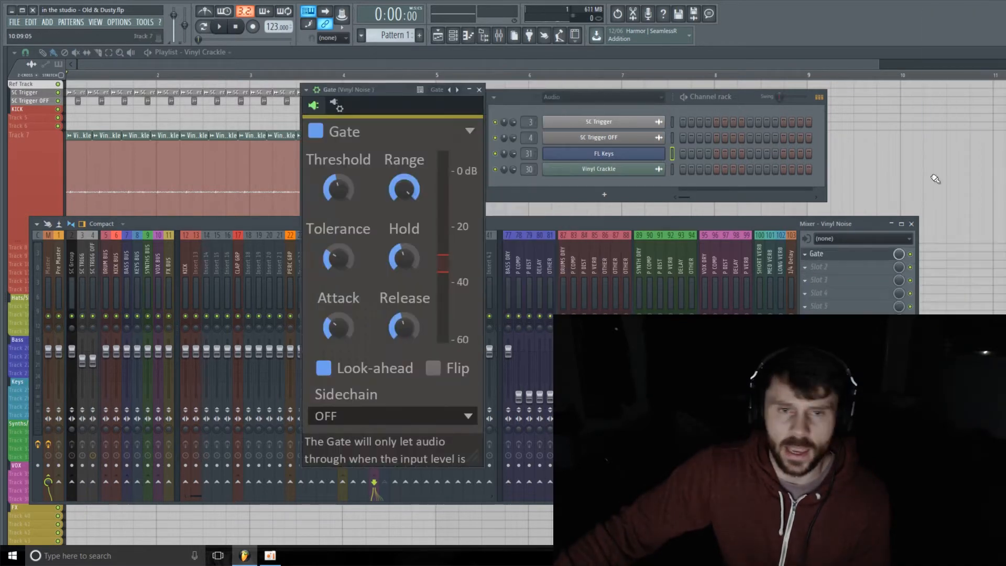
drag(395, 92, 317, 126)
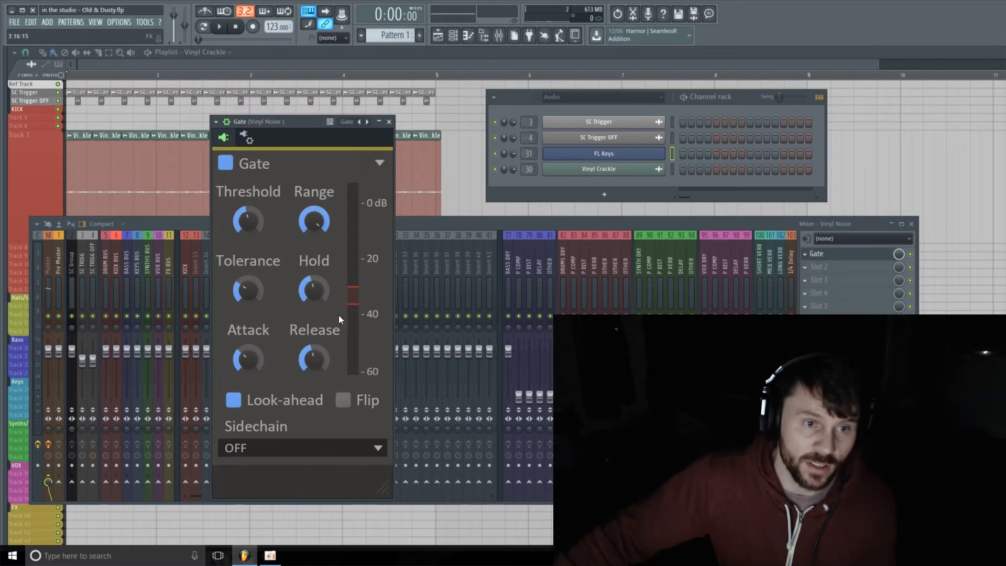
drag(307, 122, 286, 135)
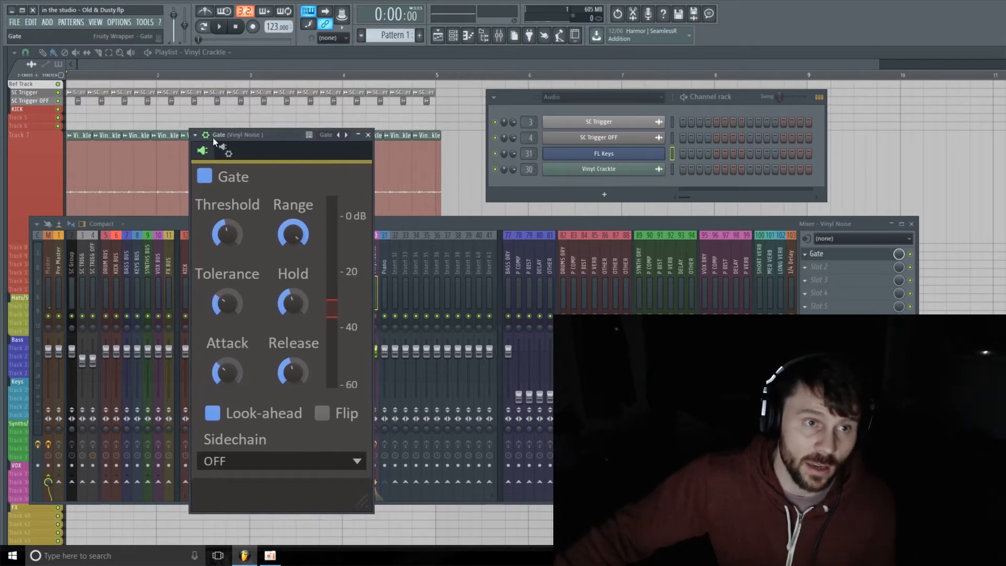
Step: Map the Gate's Aux 1 L / Aux 1 R input to sidechain source 1 in its processing connections
click(227, 153)
click(239, 170)
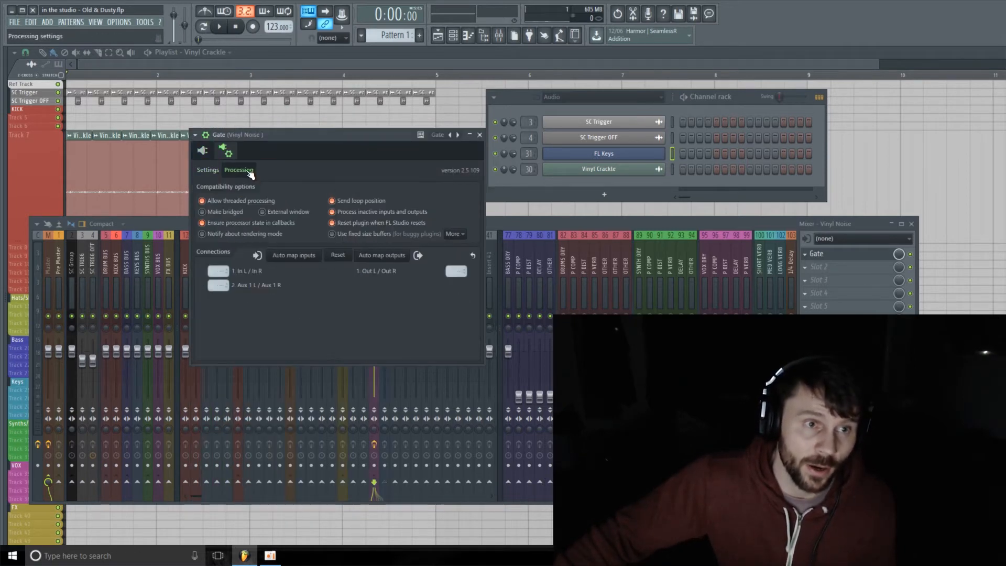
click(227, 286)
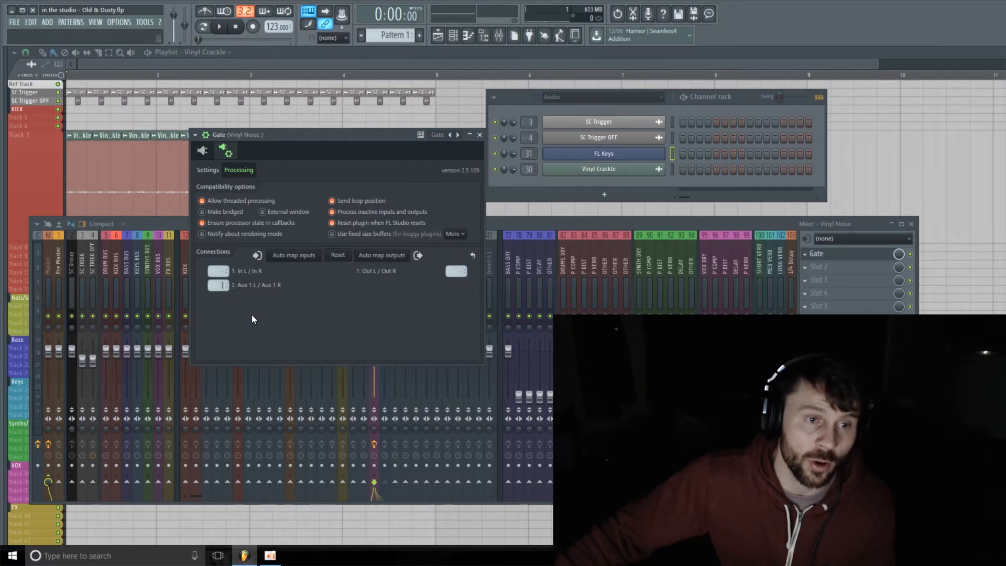
click(203, 152)
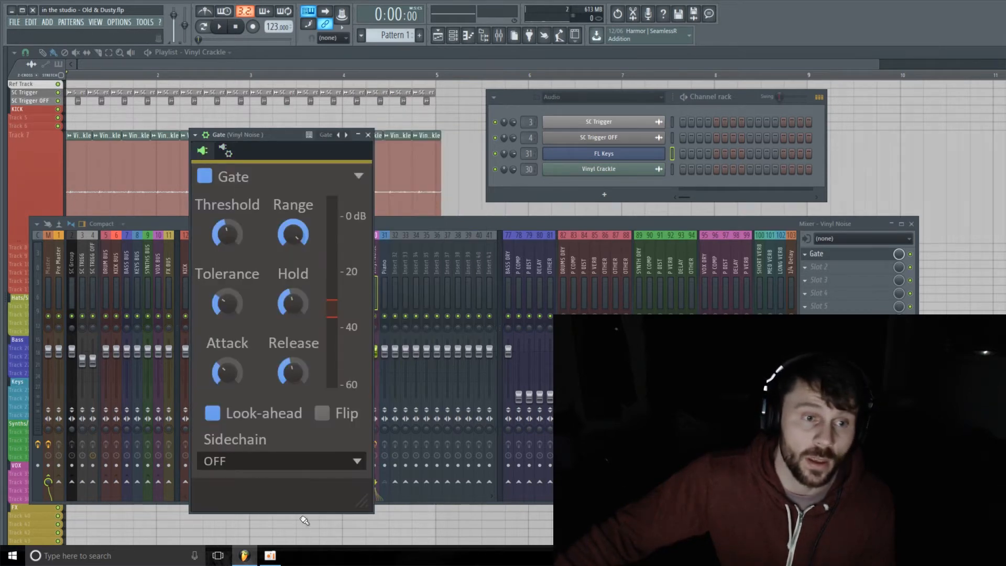
Step: Set the Gate's sidechain source to INPUT 3+4 and reposition the plugin window
click(309, 461)
click(235, 457)
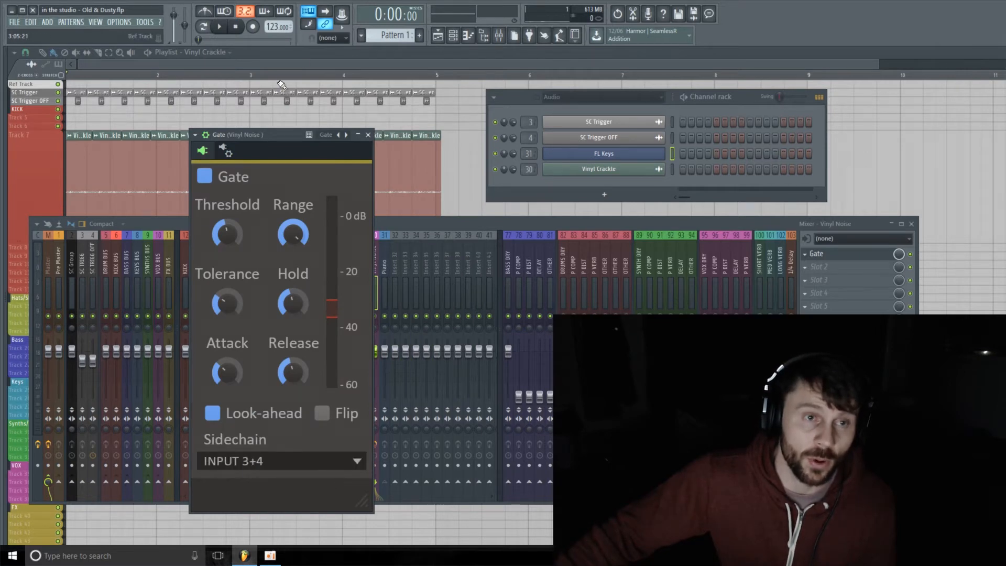
drag(282, 134, 263, 70)
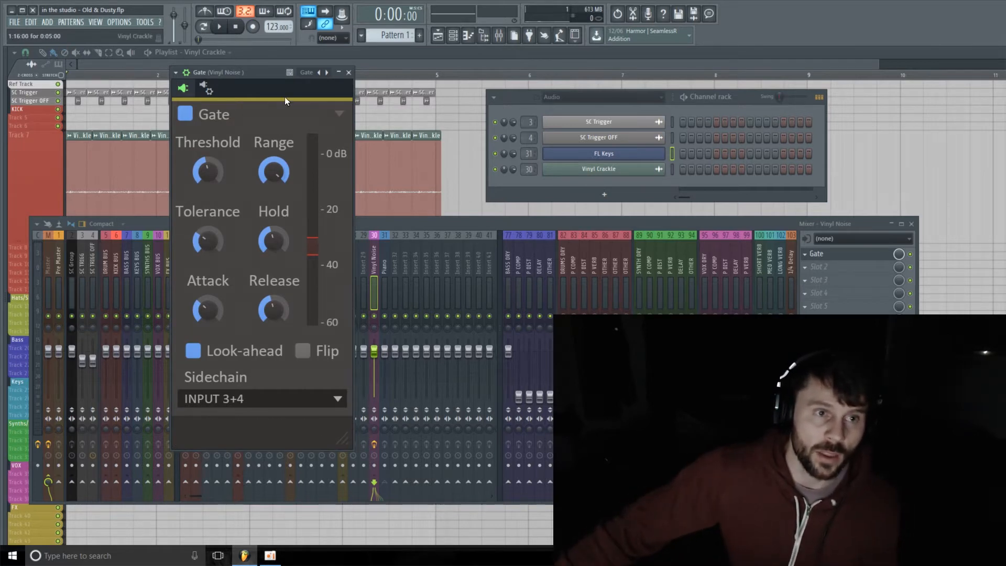
drag(285, 99, 447, 148)
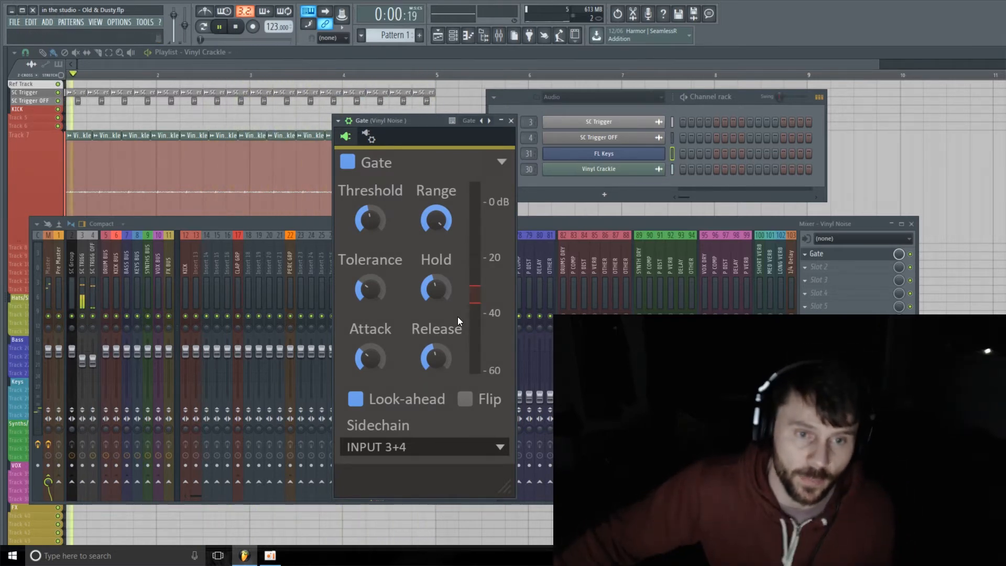
Step: Tune the Gate during playback to threshold -27.84 dB, attack 6.11 ms and release about 97 ms, stop playback and close the plugin
drag(477, 294, 476, 288)
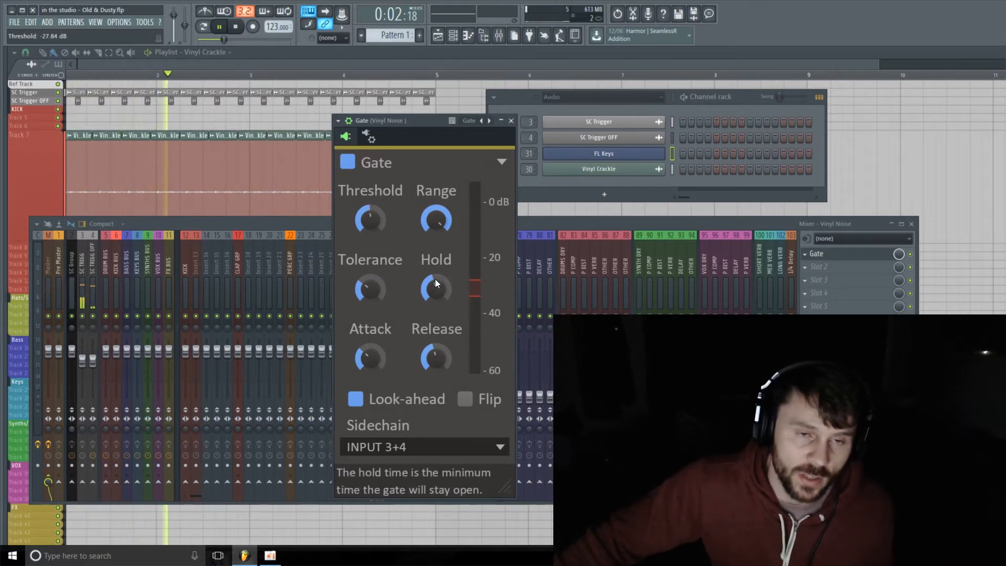
mouse_move(433, 352)
mouse_down()
mouse_move(434, 333)
mouse_move(426, 353)
mouse_up()
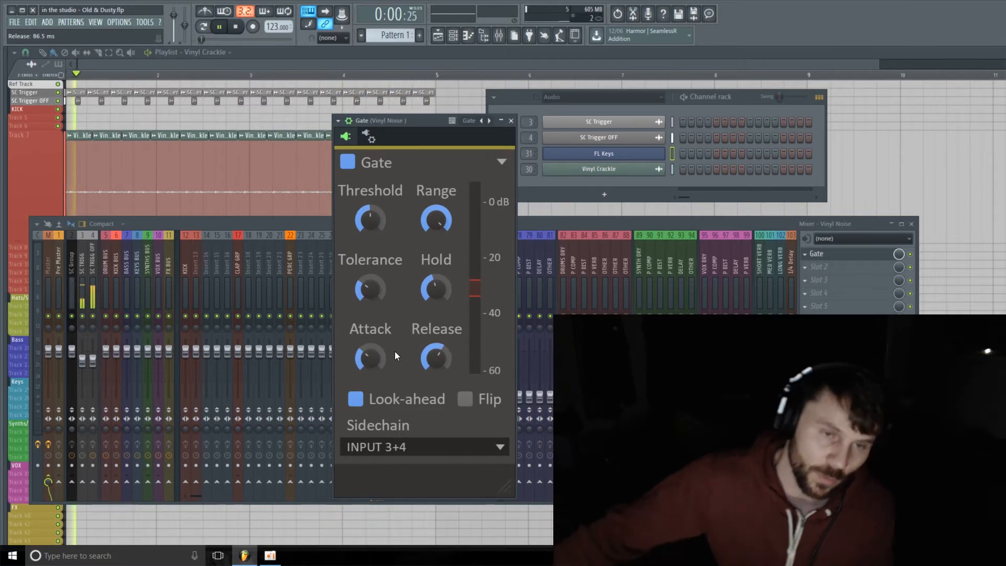
drag(443, 357, 439, 360)
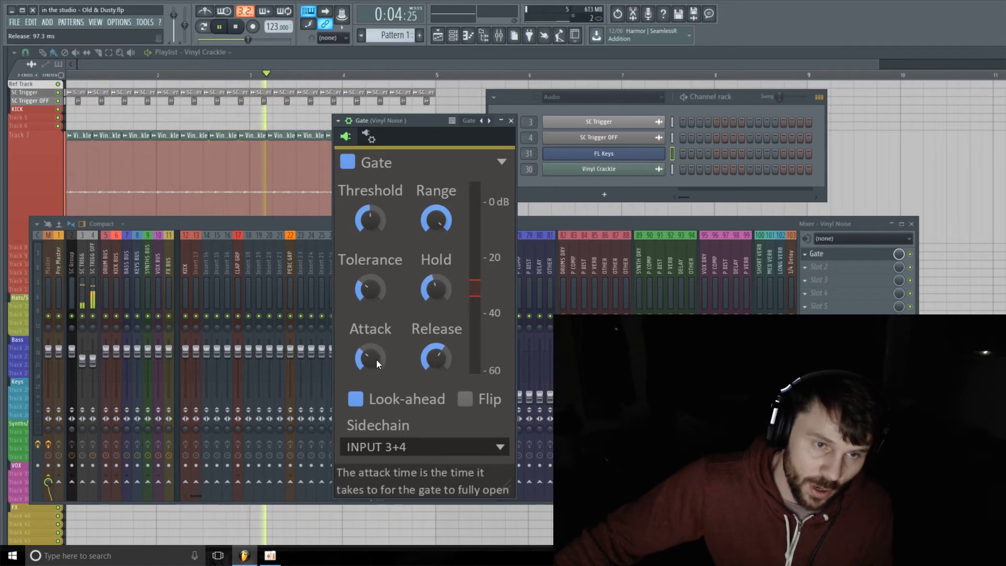
drag(376, 363, 376, 357)
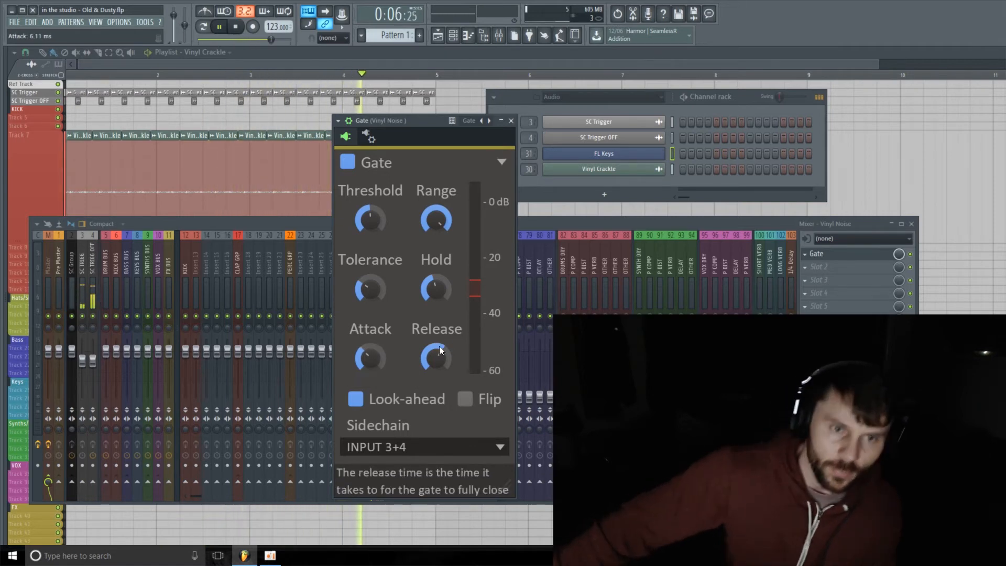
drag(440, 350, 438, 350)
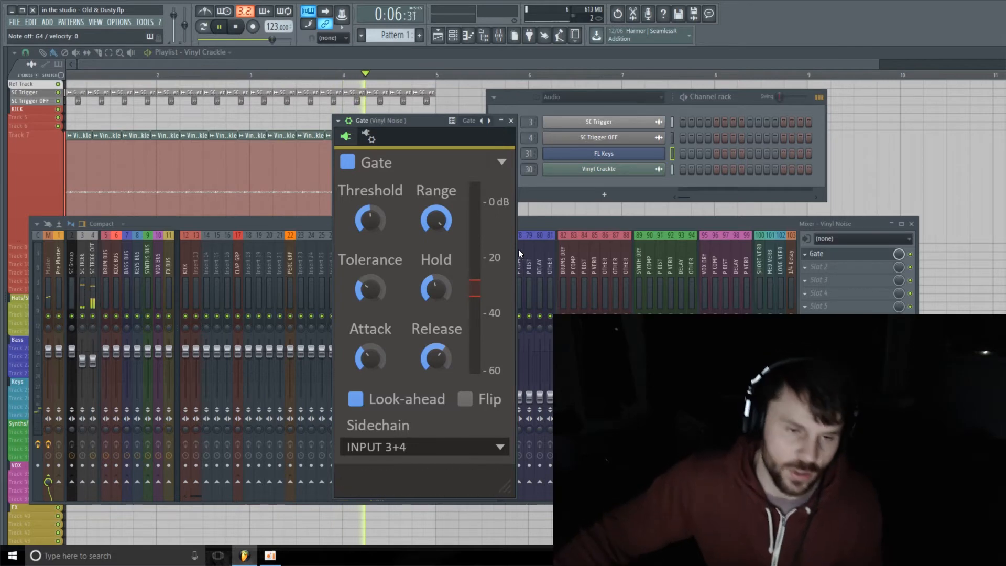
click(571, 220)
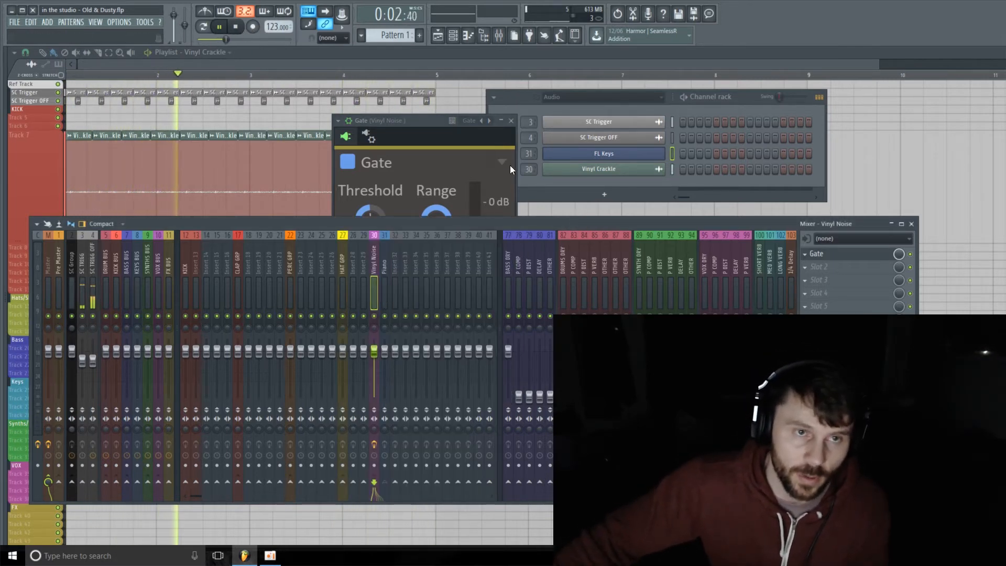
click(236, 27)
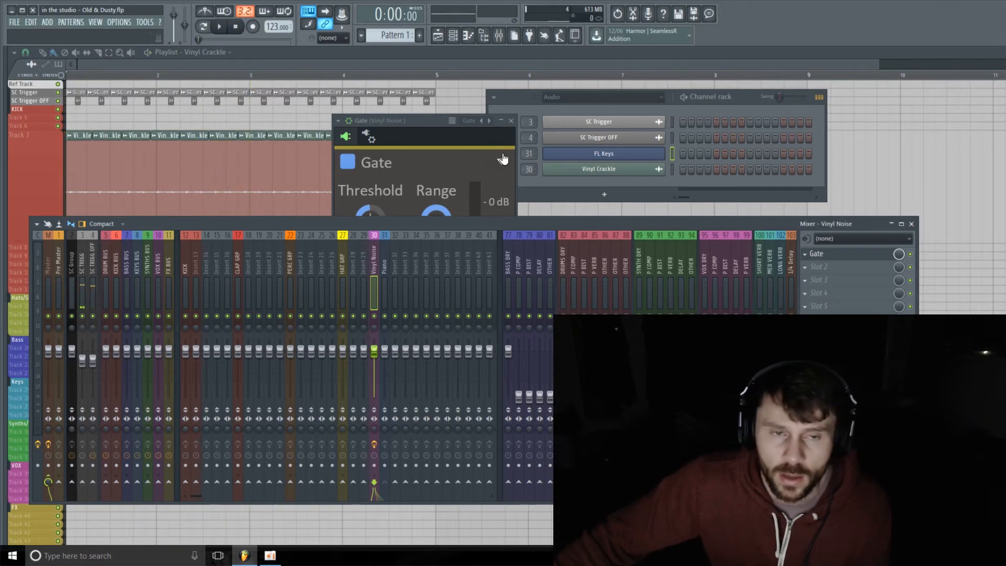
click(511, 121)
Step: Add Fruity parametric EQ 2 to the Piano track's first slot and roll off the highs by pulling band 7 down
click(386, 254)
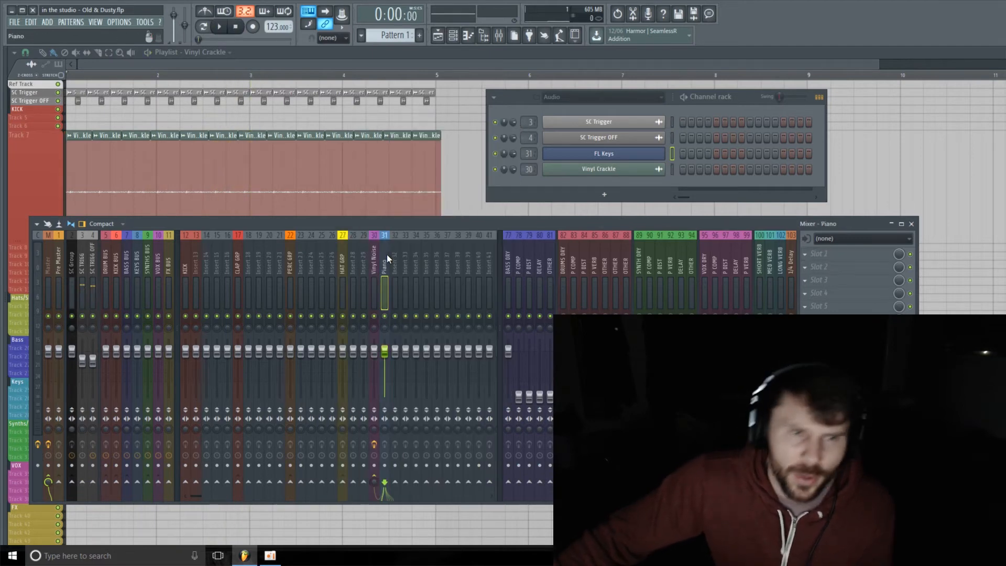
click(838, 256)
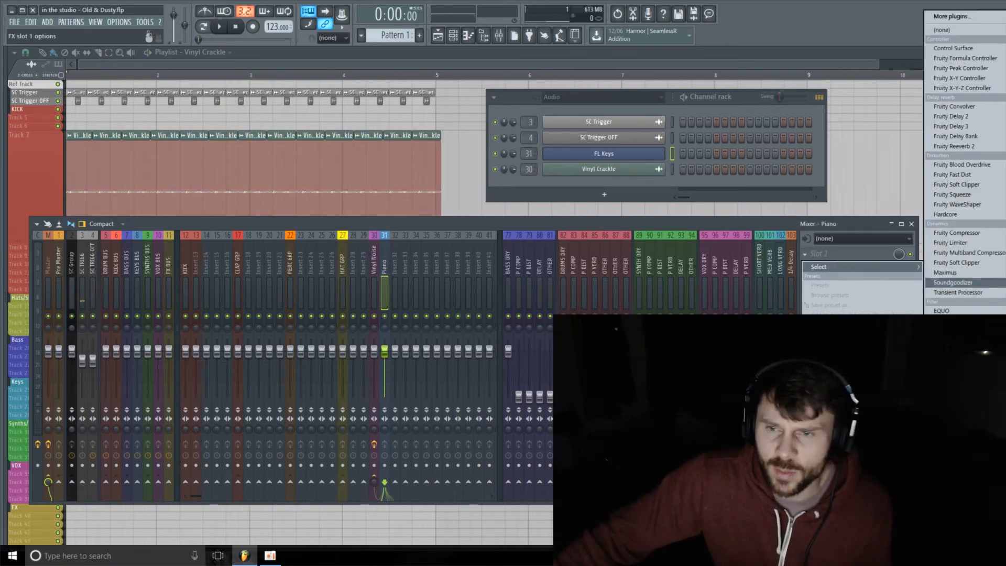
click(958, 350)
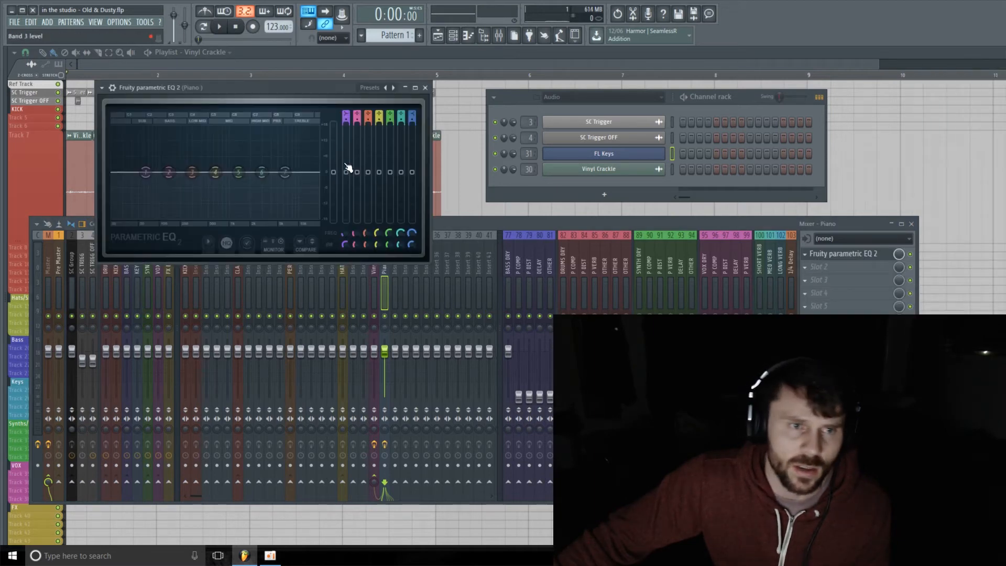
drag(308, 88, 211, 96)
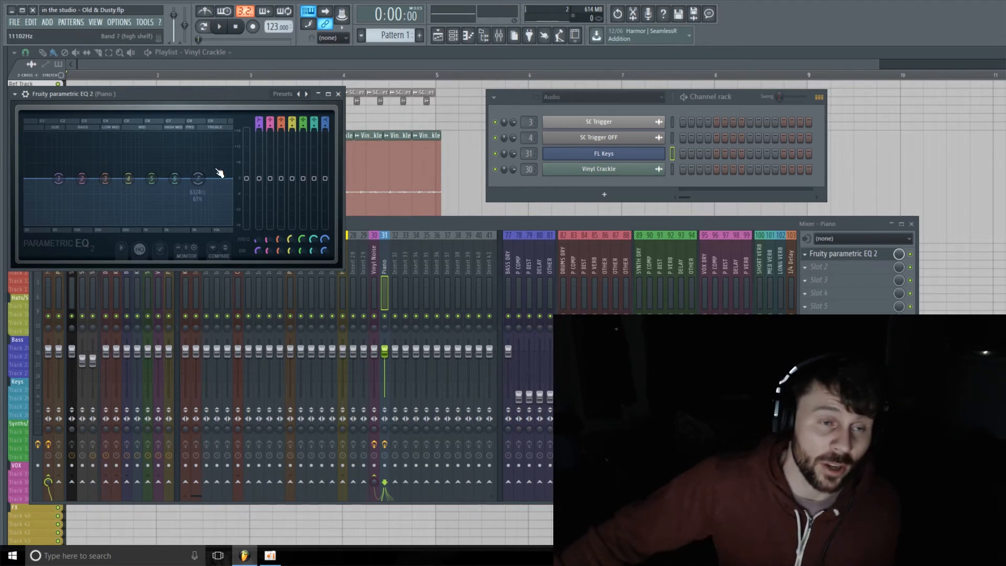
drag(168, 93, 225, 92)
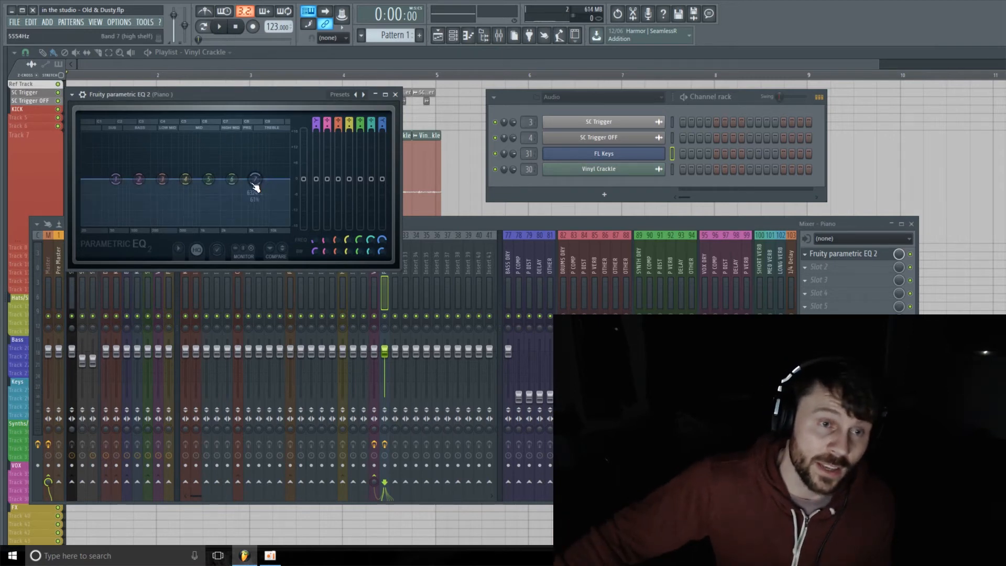
drag(255, 184, 270, 224)
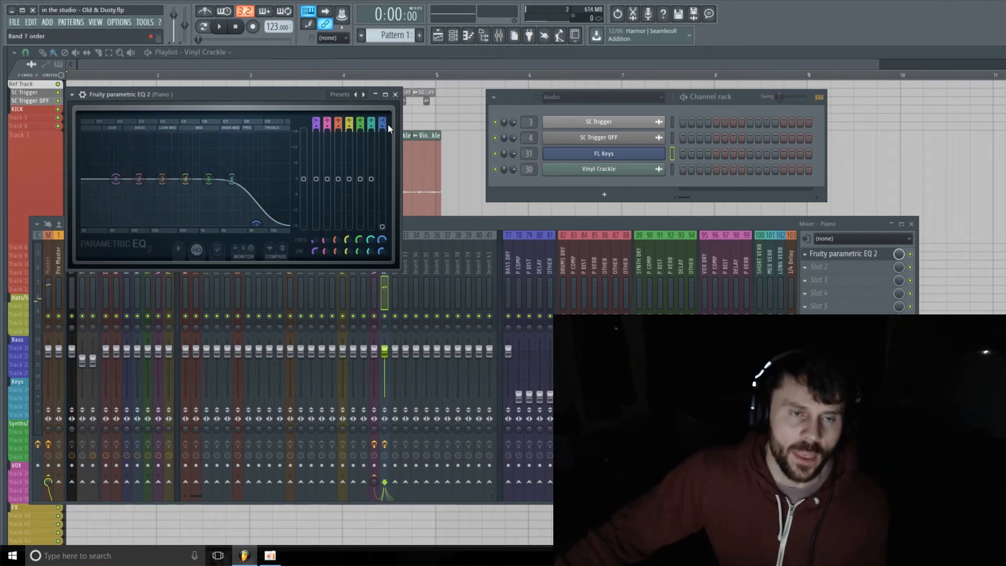
Step: Load UAD Studer A800 into the Piano track's second slot and start playback to audition the tape sound
click(819, 268)
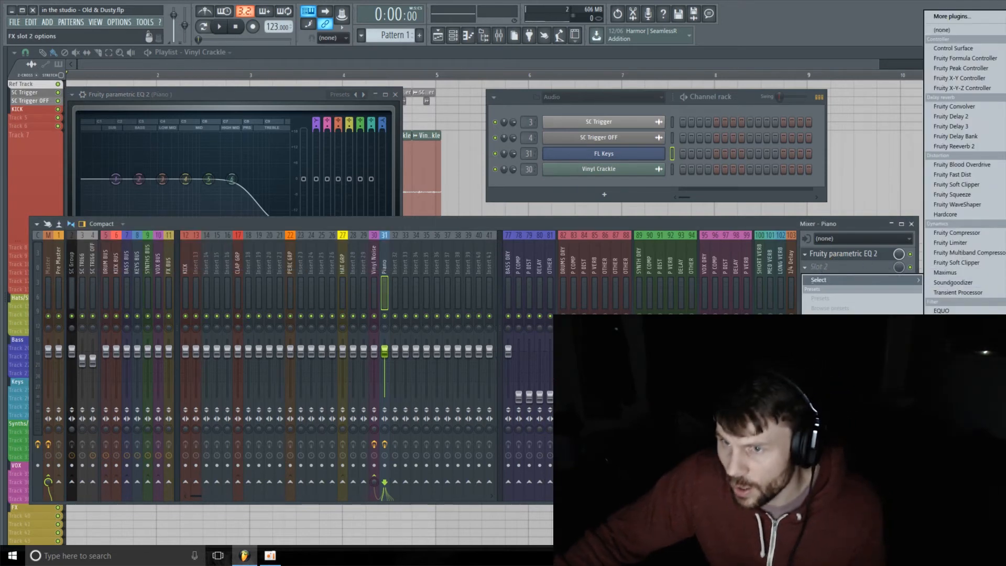
click(955, 445)
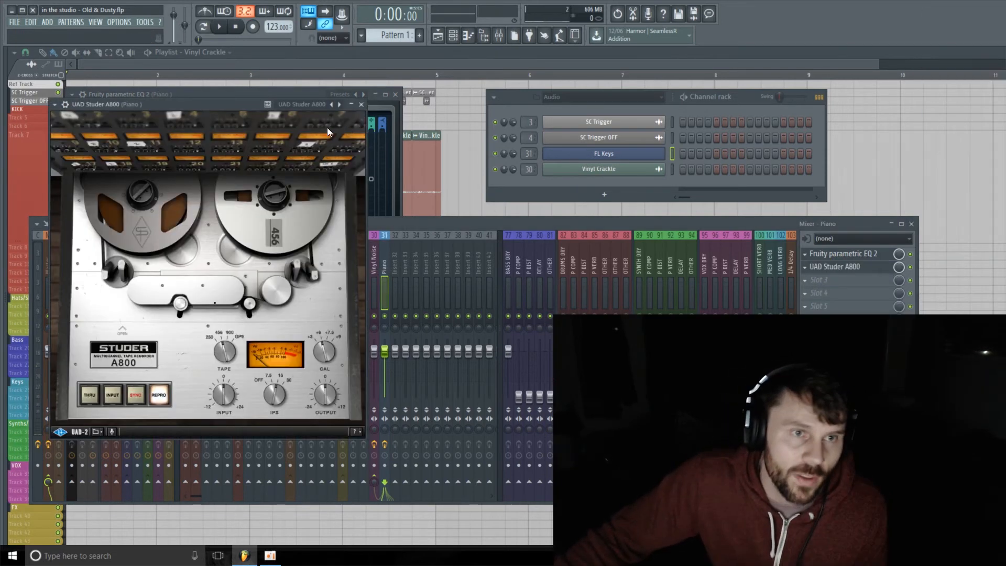
drag(190, 98, 228, 89)
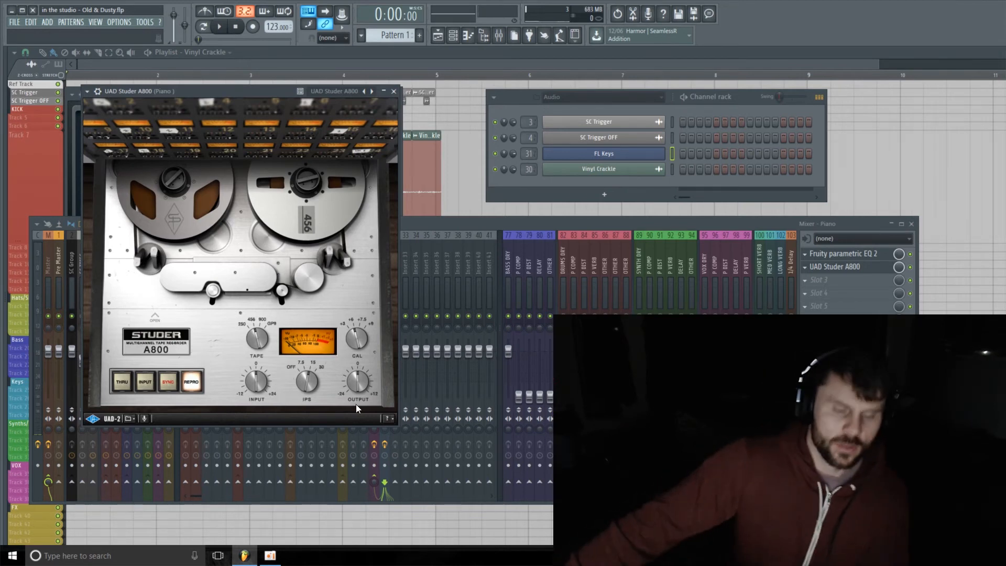
click(221, 30)
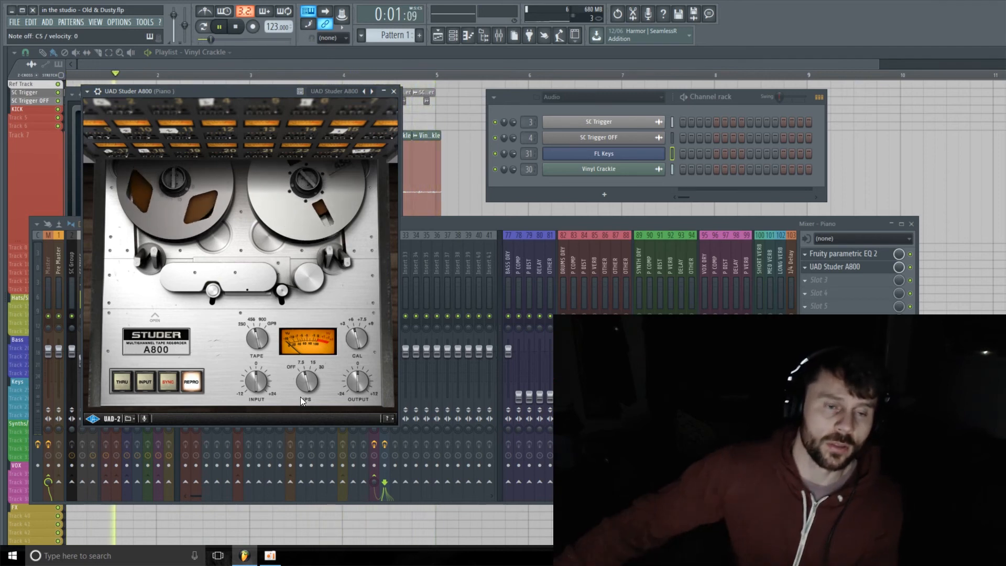
Step: Close the open plugin windows and bring back the mixer alone over the playlist
click(396, 93)
key(F12)
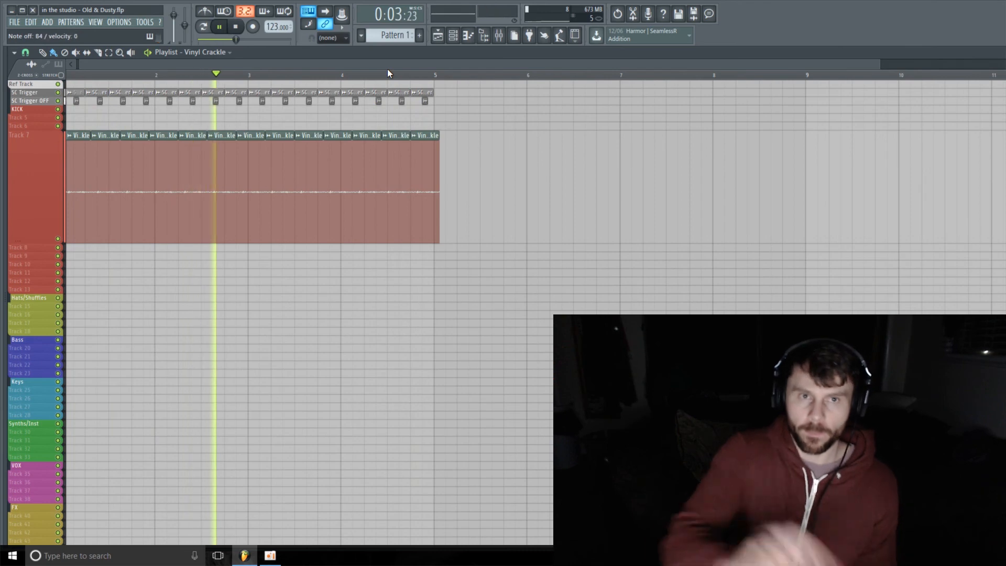
click(499, 36)
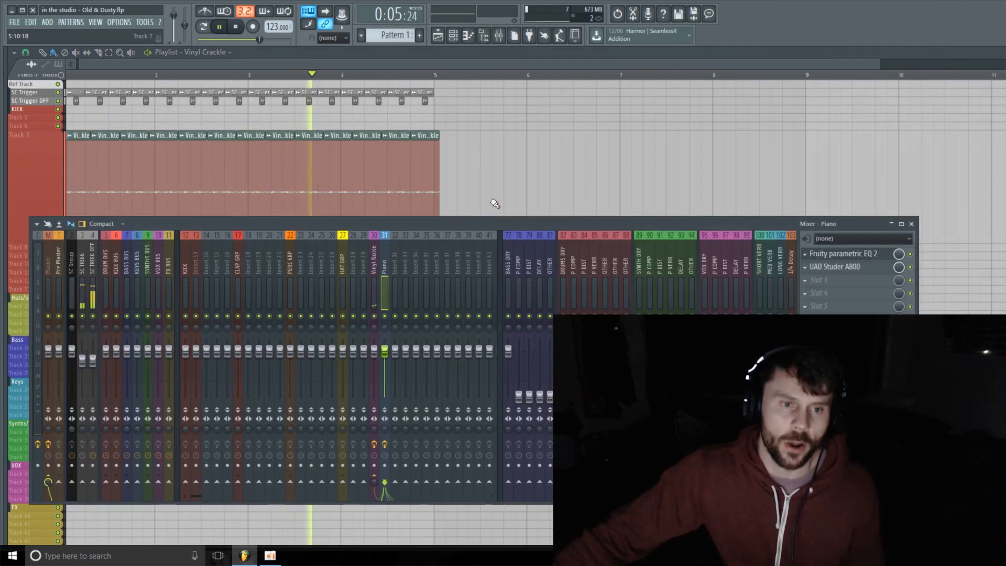